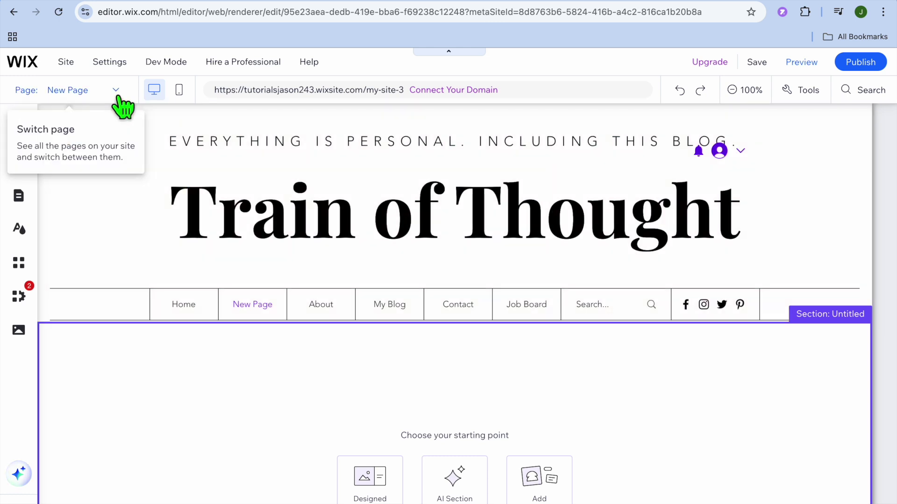
Step: Browse Add Elements to the premade Contact & Forms Registration templates and grab the conference form
click(96, 92)
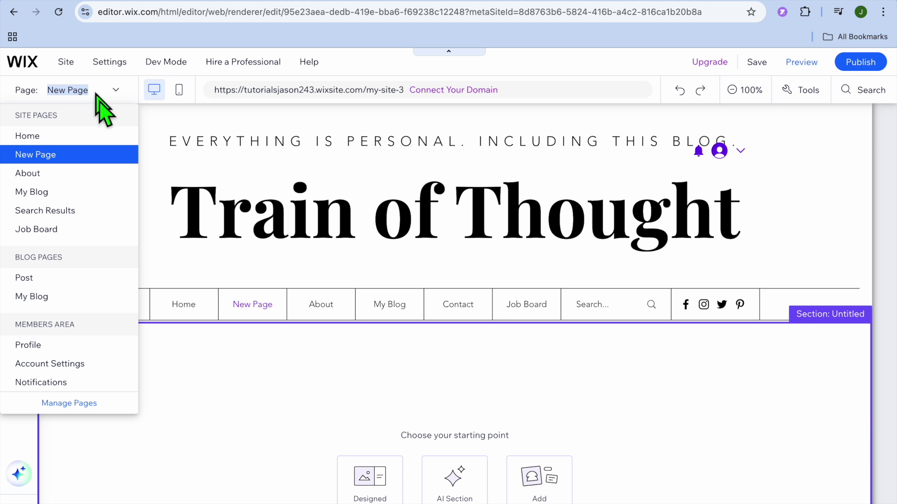
click(212, 394)
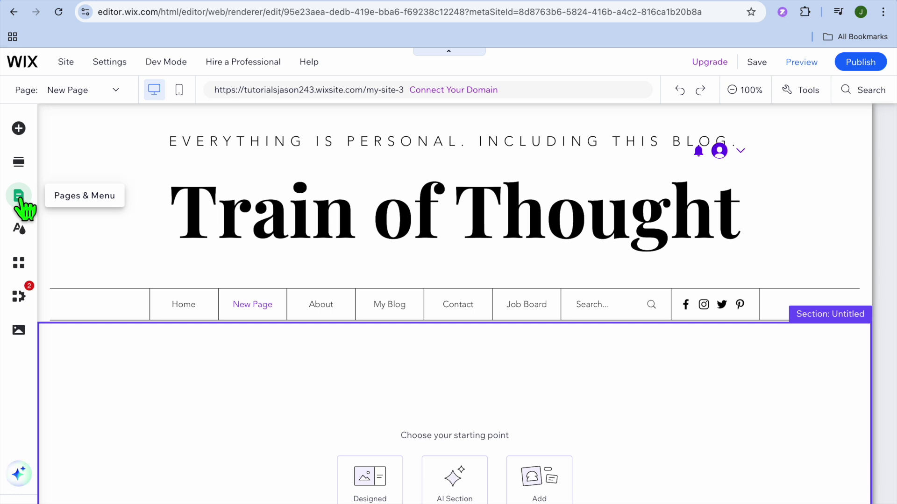
click(19, 129)
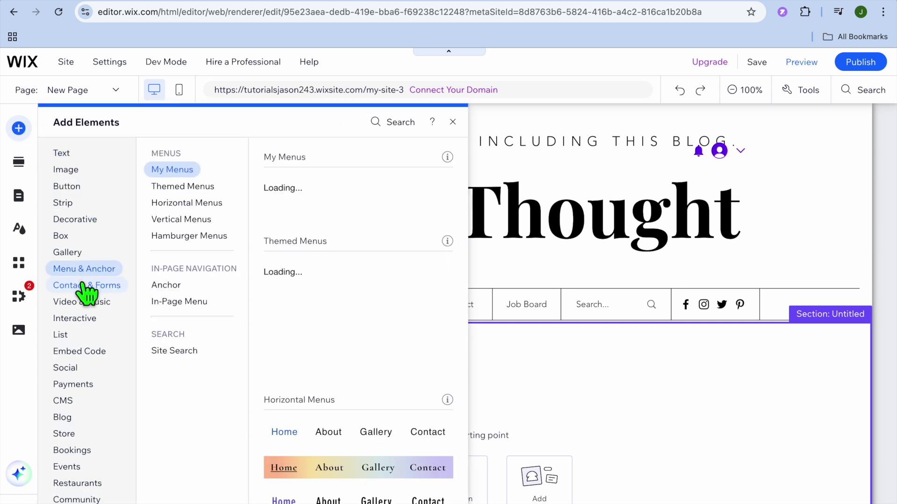
click(86, 286)
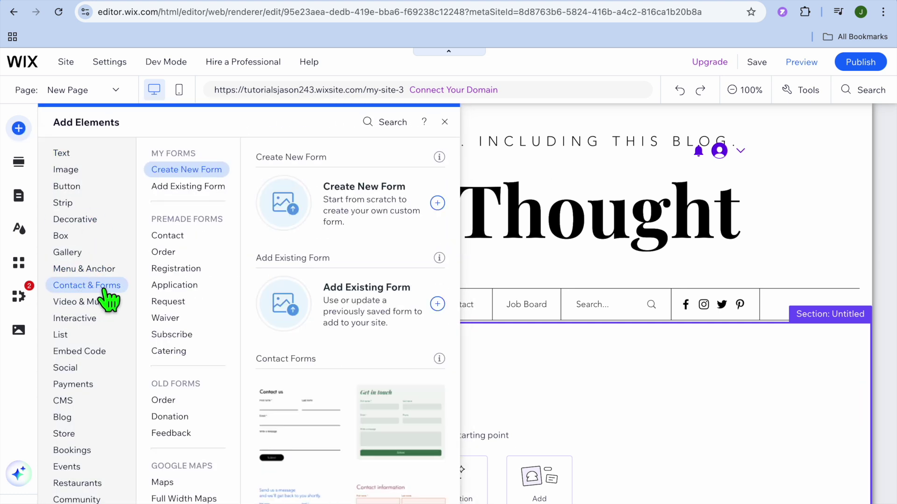
click(184, 271)
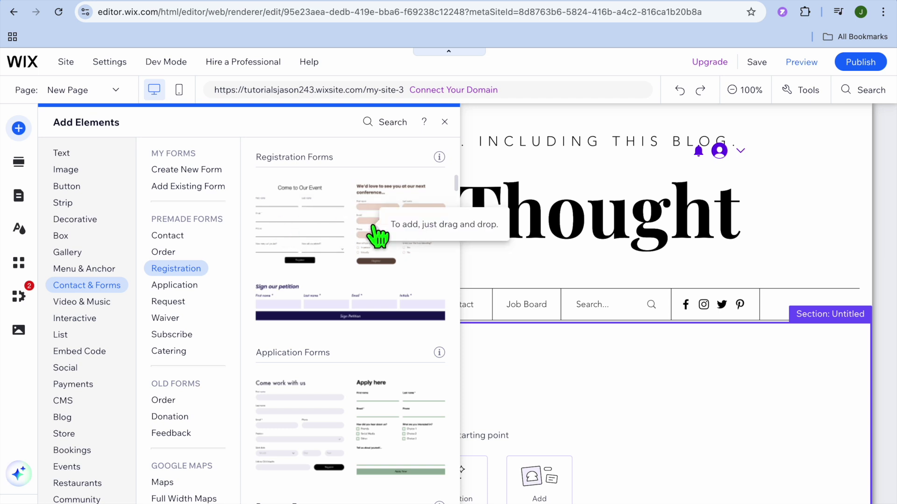
drag(378, 235, 316, 483)
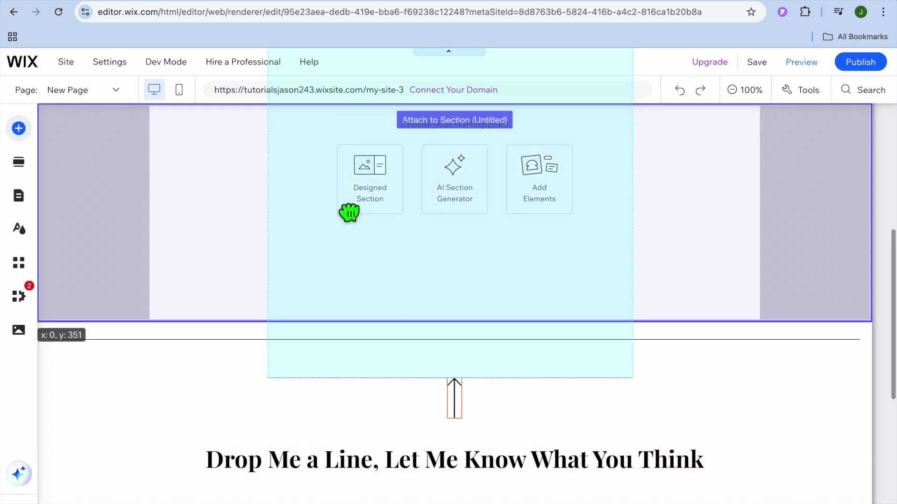
Step: Drop the conference registration template into the New Page's empty section
drag(316, 483, 347, 212)
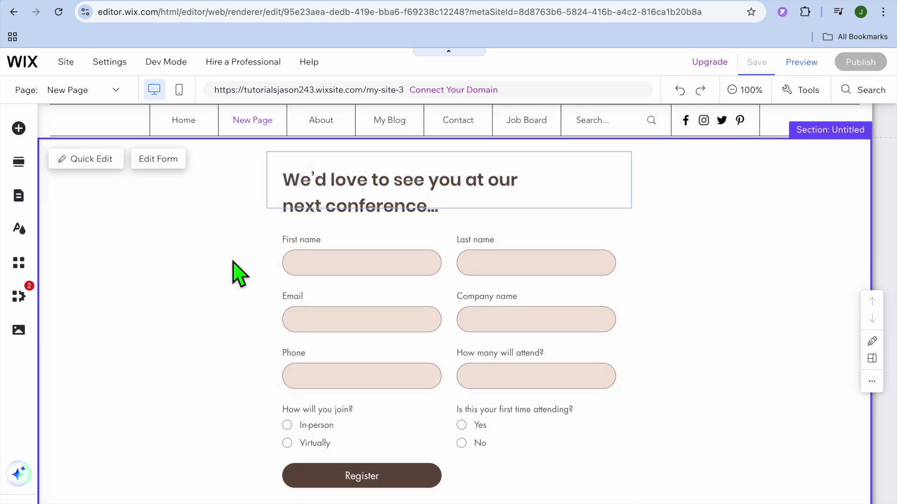
scroll(239, 275, up, 1)
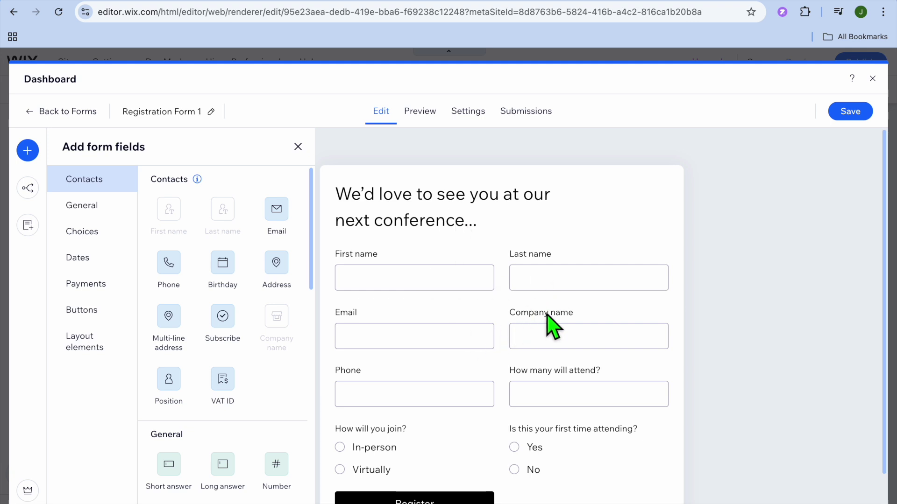
Step: Delete the Last name field from Registration Form 1
scroll(574, 347, down, 1)
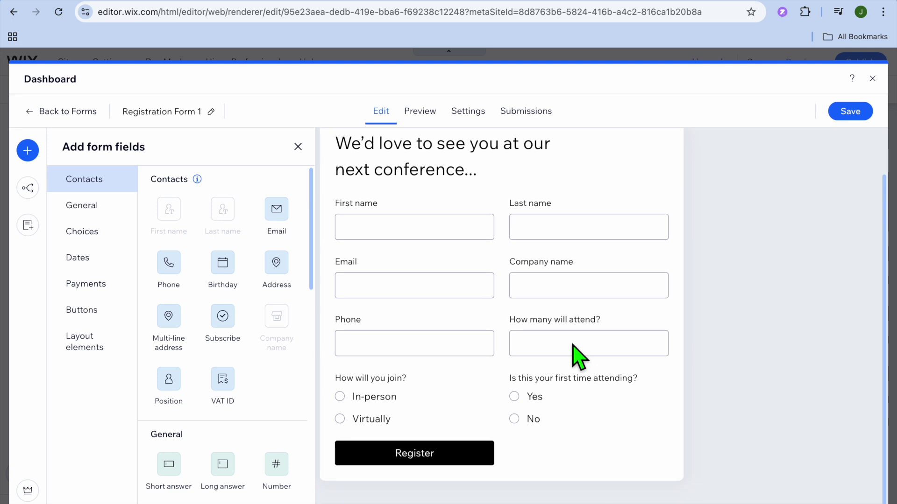
scroll(579, 357, up, 1)
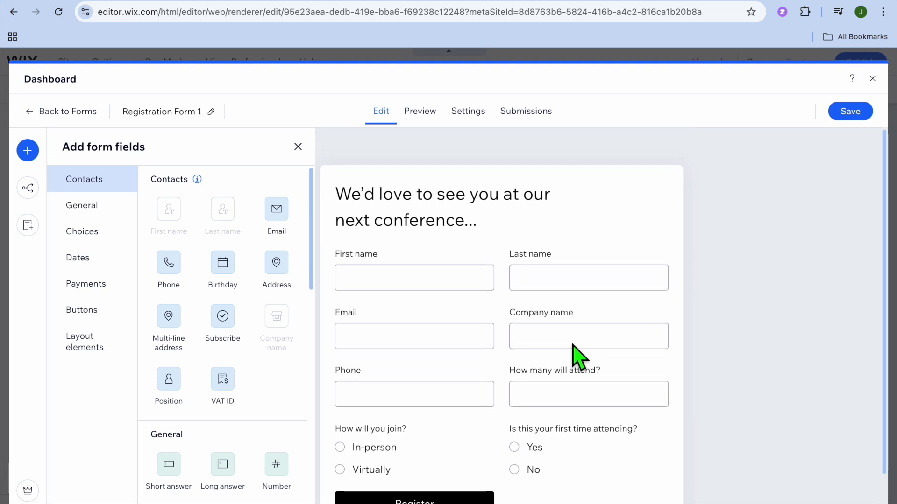
click(477, 253)
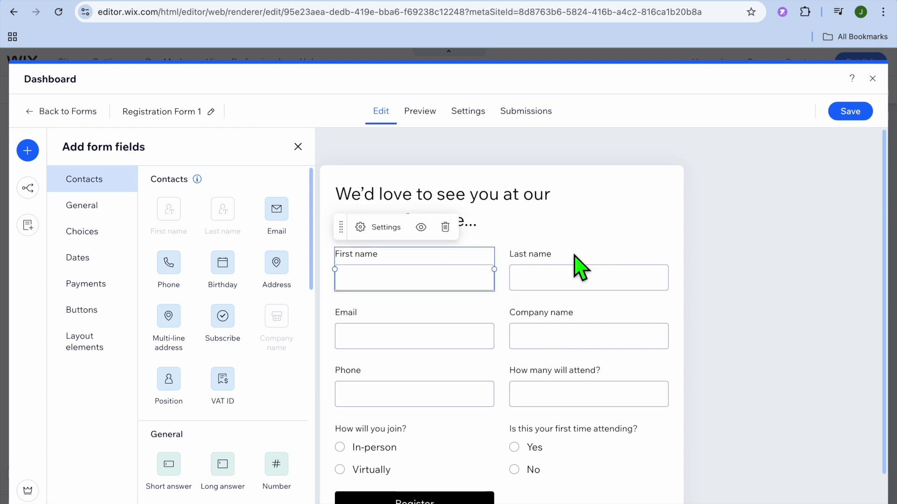
click(590, 261)
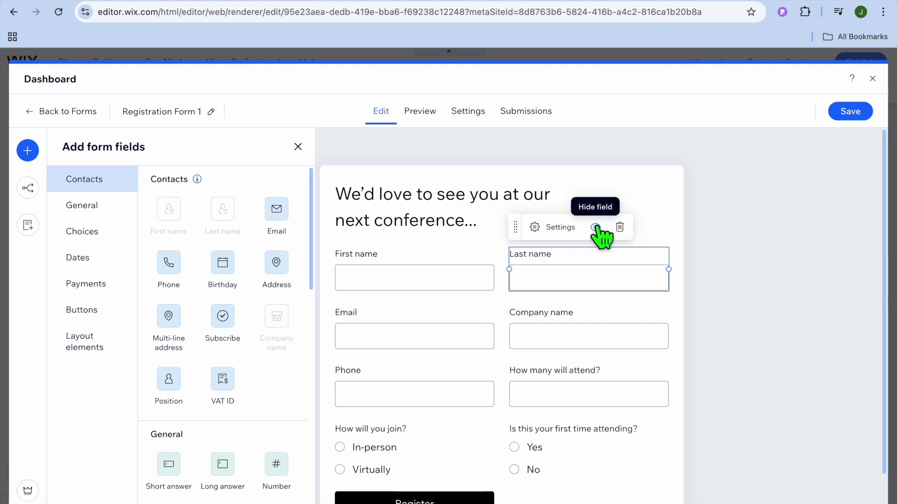
click(619, 228)
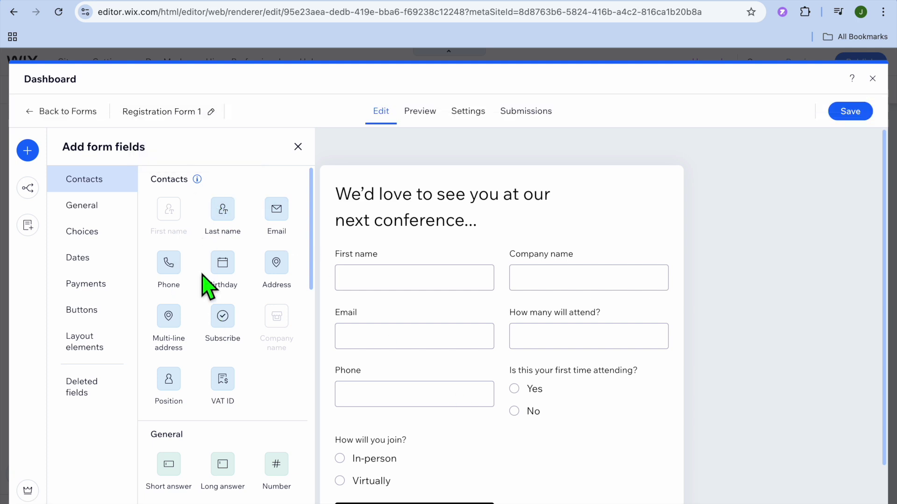
Step: Append an Address field from the Contacts field list above the Register button
scroll(204, 286, down, 1)
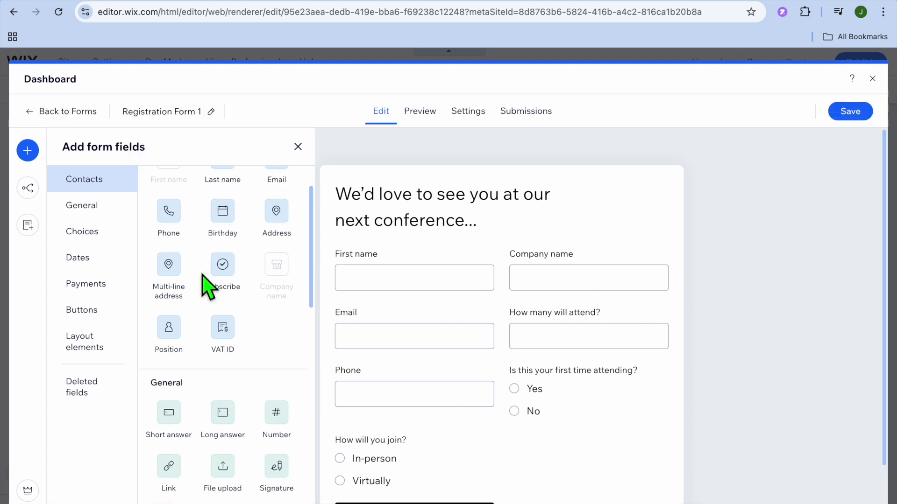
scroll(203, 276, up, 1)
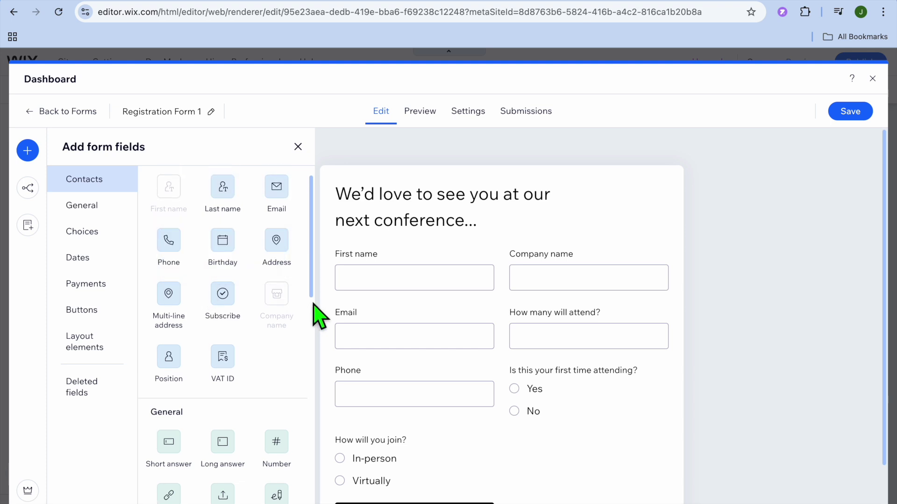
click(276, 241)
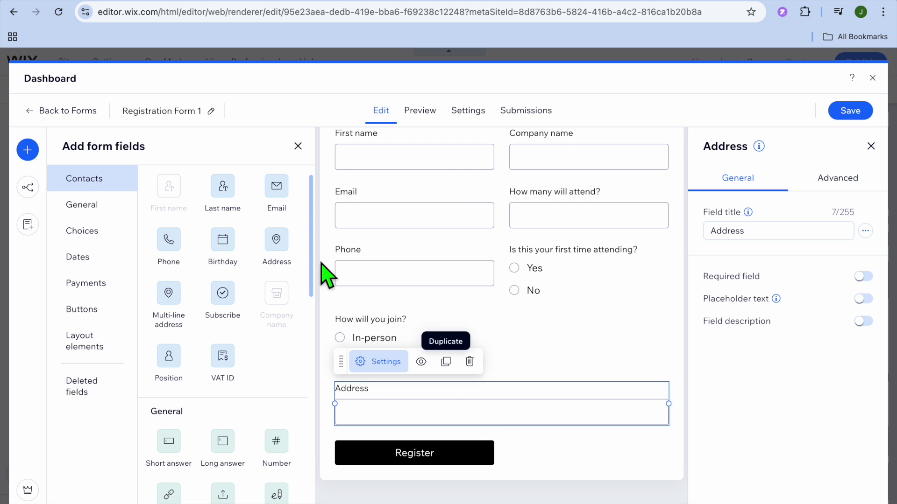
Step: Add a File upload field accepting video and image files below Address
scroll(228, 450, down, 2)
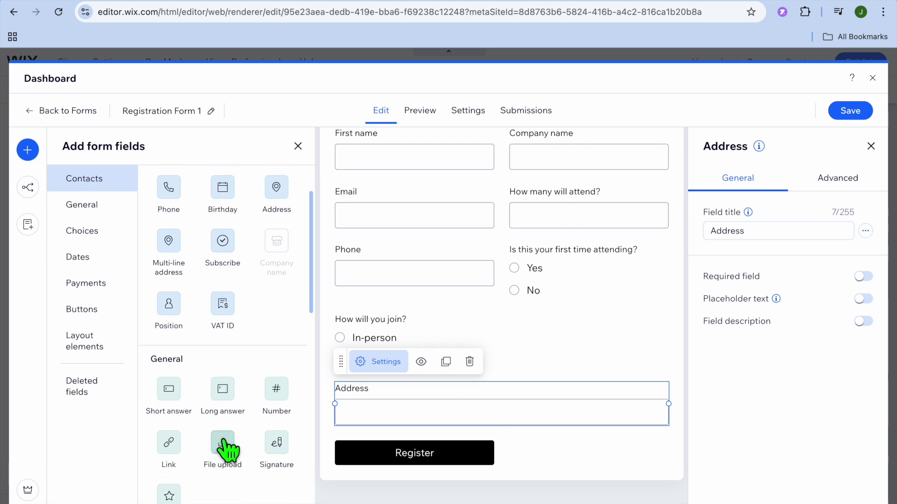
scroll(229, 451, down, 3)
scroll(229, 452, down, 1)
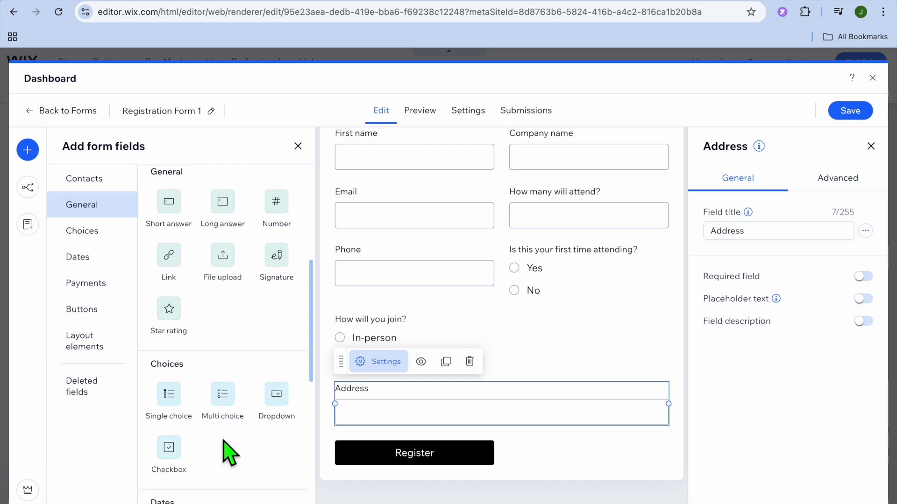
click(223, 257)
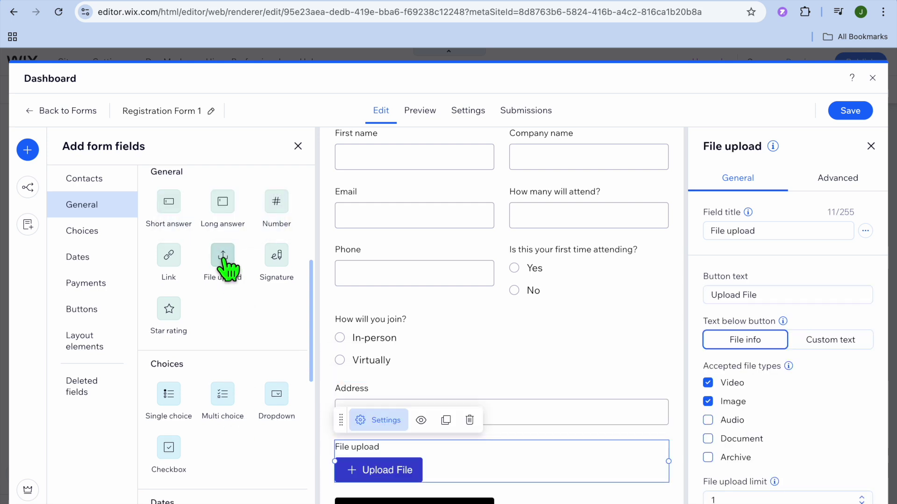
scroll(229, 270, down, 2)
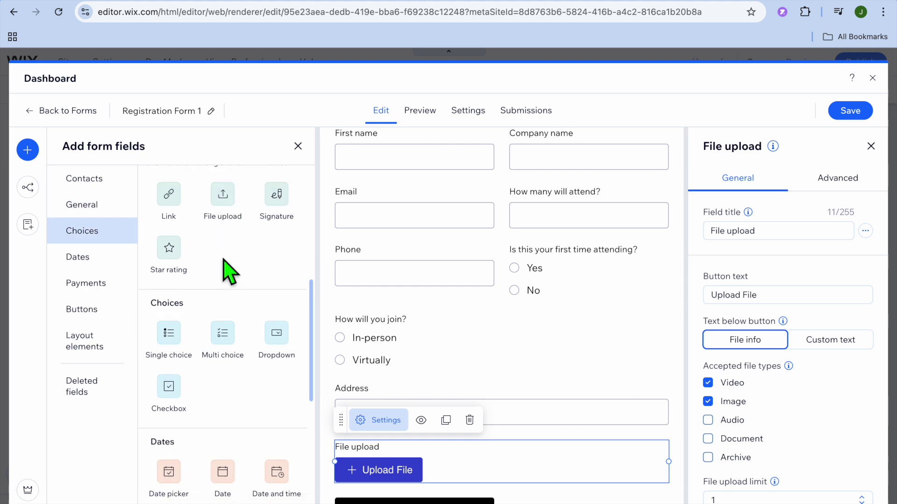
scroll(226, 267, down, 3)
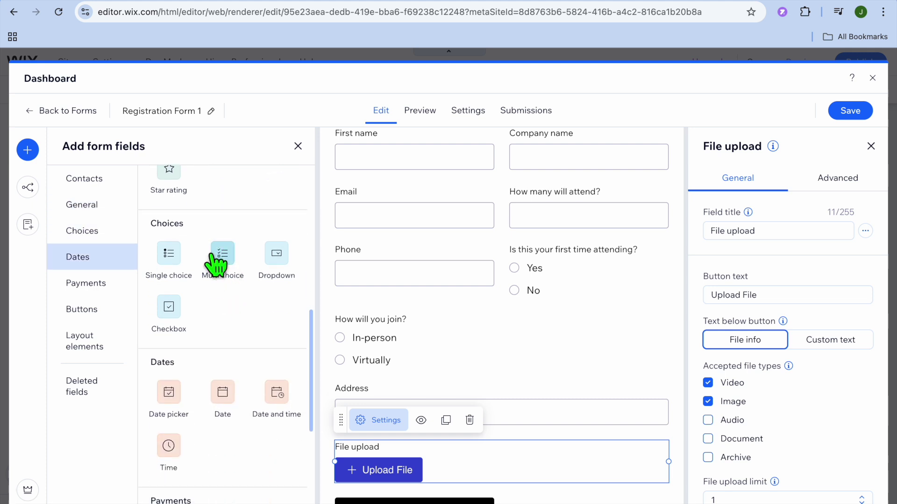
scroll(233, 341, down, 1)
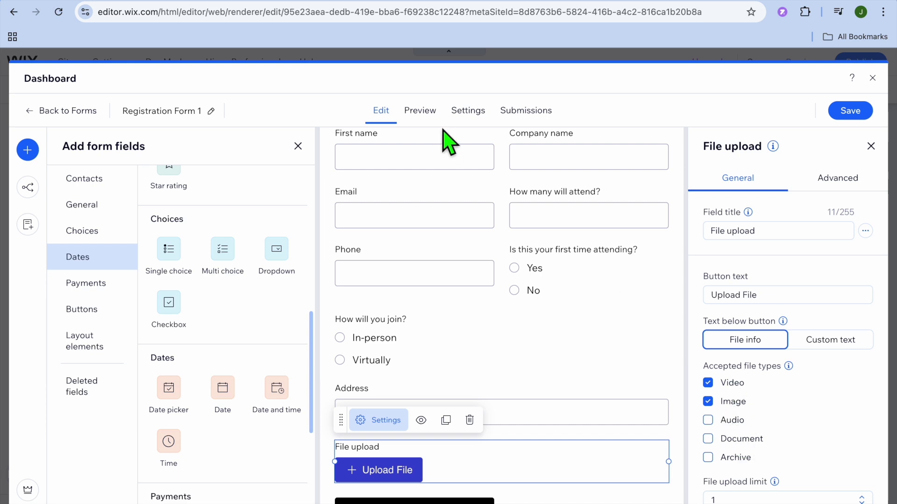
Step: Preview the edited registration form in the builder and save it
click(422, 112)
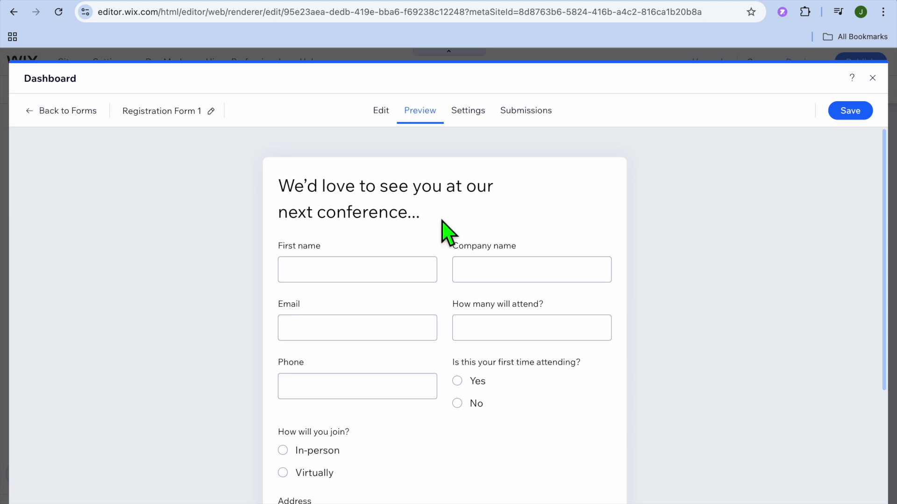
scroll(442, 223, down, 4)
scroll(448, 233, up, 4)
click(848, 113)
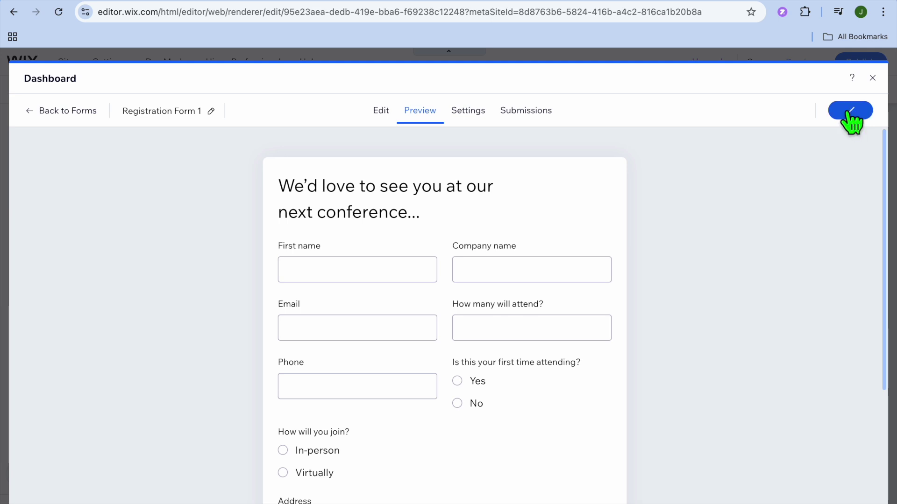
Step: Close the form builder and preview the site with the updated form
click(873, 78)
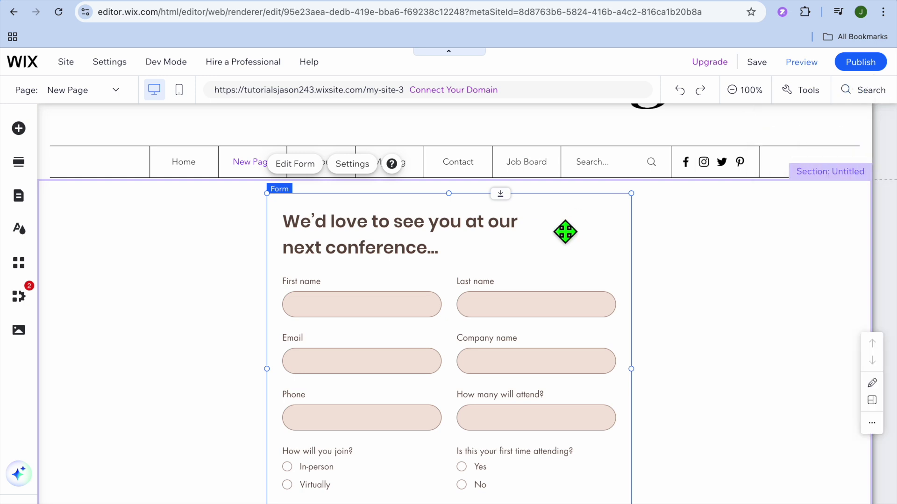
scroll(539, 366, down, 5)
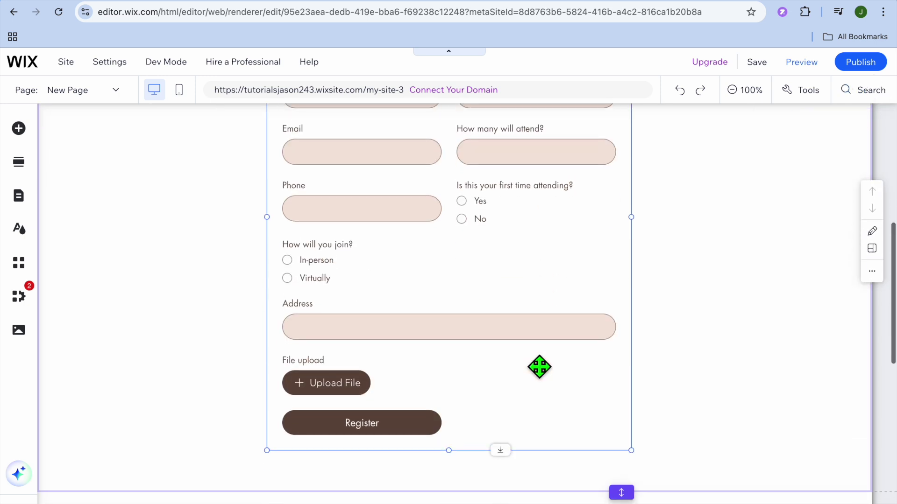
scroll(539, 366, up, 5)
scroll(539, 366, up, 1)
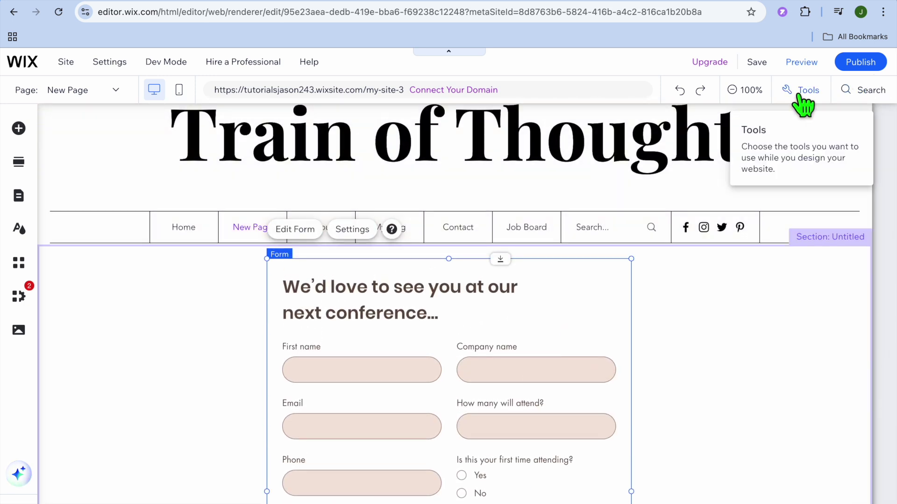
click(801, 65)
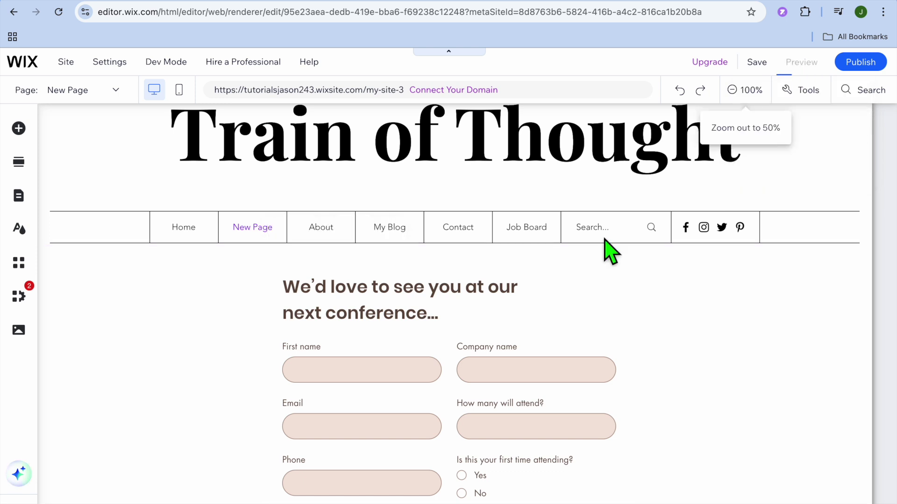
scroll(523, 418, down, 3)
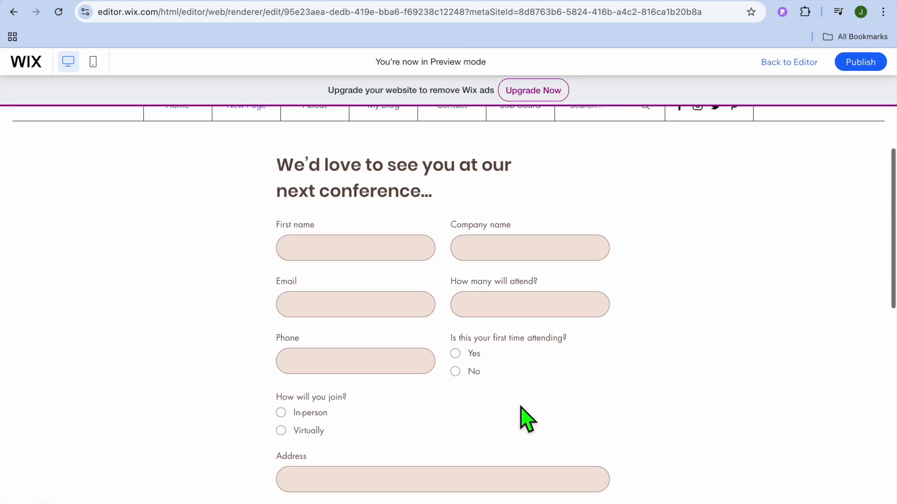
scroll(524, 418, down, 10)
scroll(523, 418, up, 10)
scroll(523, 418, up, 3)
scroll(523, 418, up, 3)
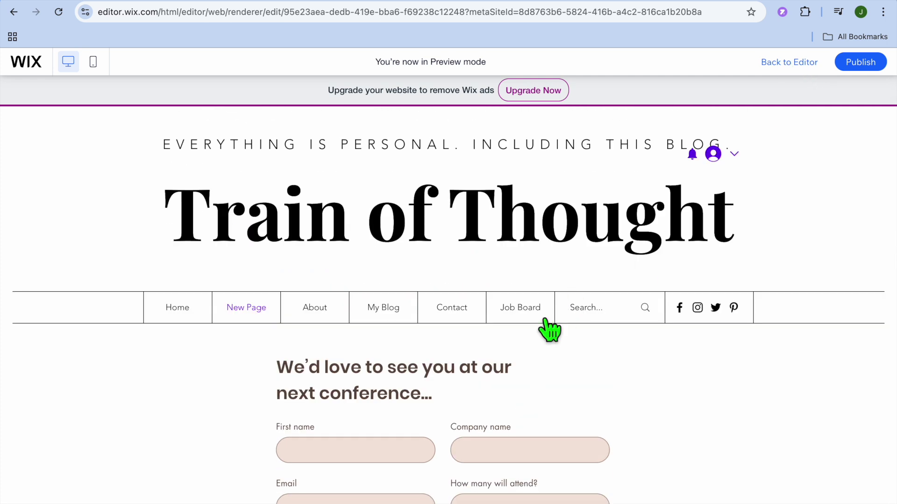
key(ctrl+shift+p)
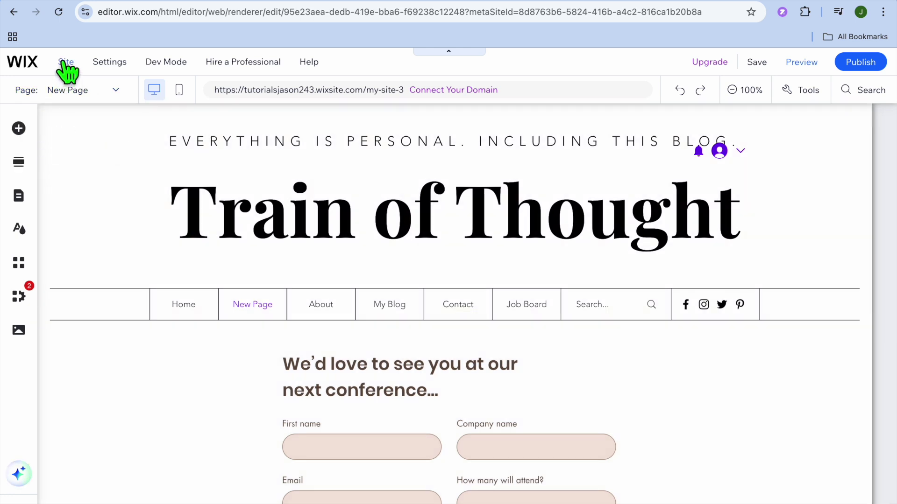
Step: Go to My Dashboard from the editor's Site menu
click(61, 62)
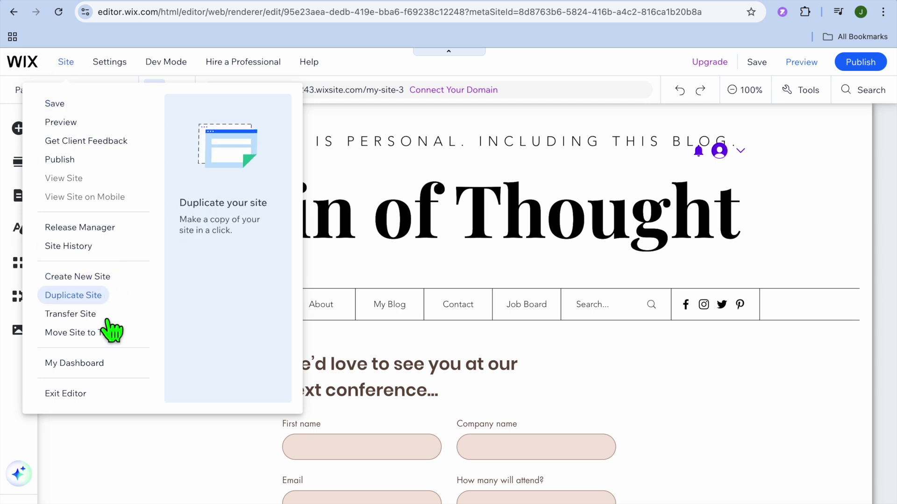
click(97, 374)
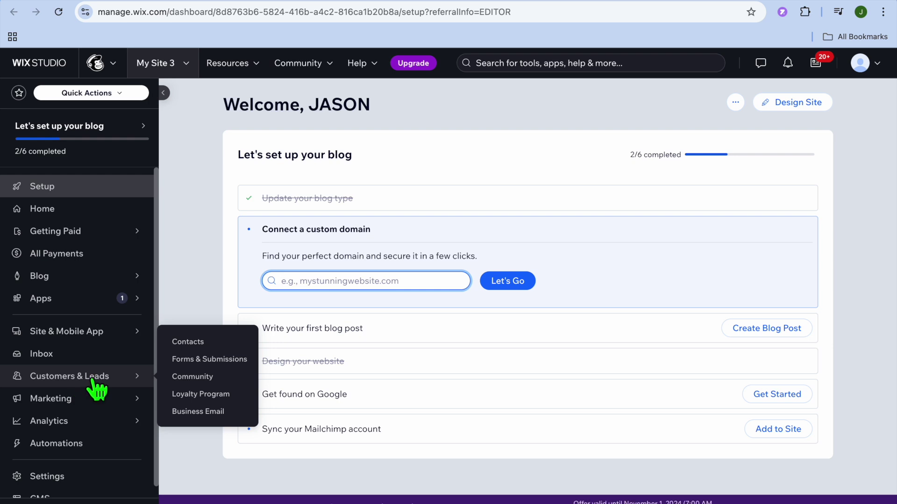
Step: Open Forms & Submissions under Customers & Leads in the dashboard sidebar
click(200, 359)
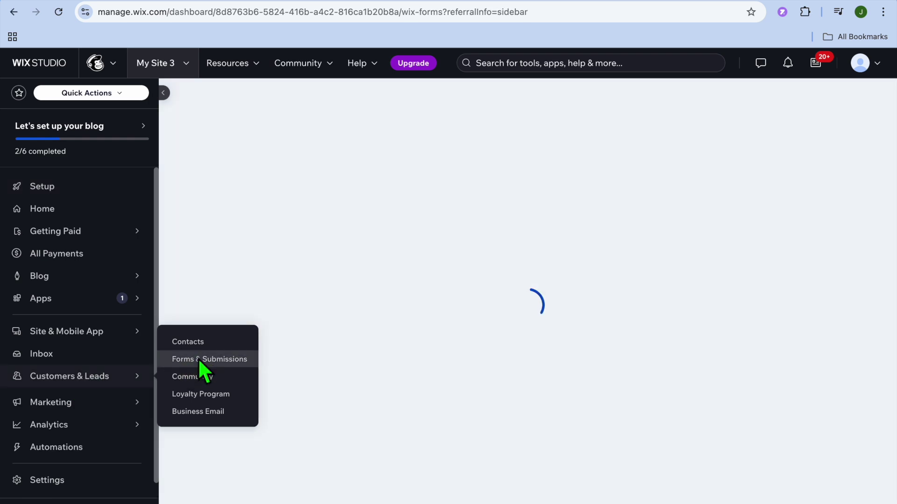